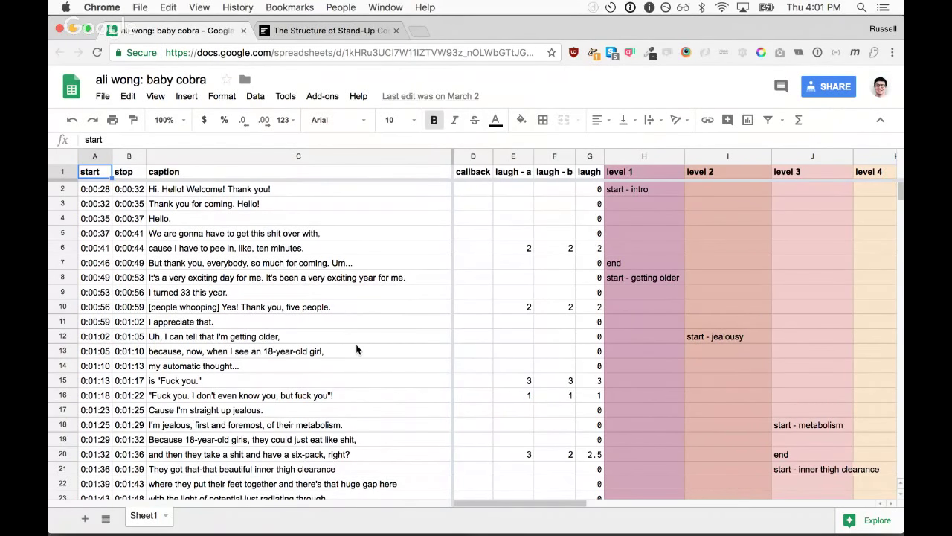
# Examine the caption, start and stop columns, including the time cells of the first caption in row 2.
pyautogui.click(277, 188)
pyautogui.press('Up')
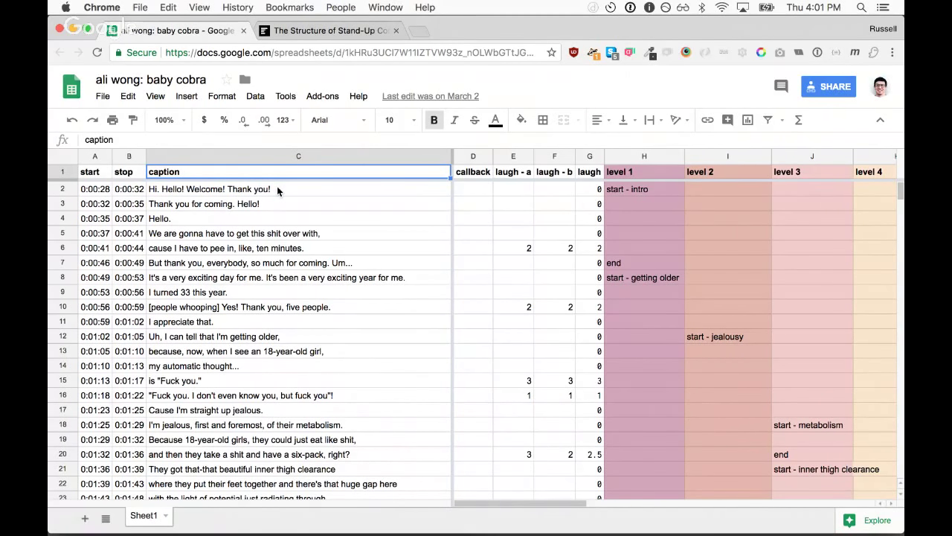
pyautogui.press('Left')
pyautogui.press('Left')
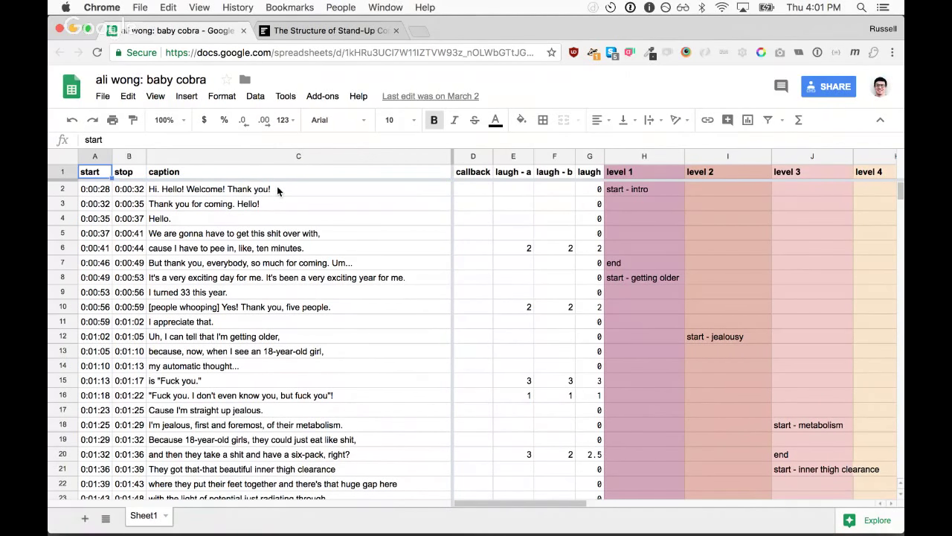
pyautogui.click(135, 192)
pyautogui.click(149, 189)
pyautogui.press('Up')
pyautogui.press('Left')
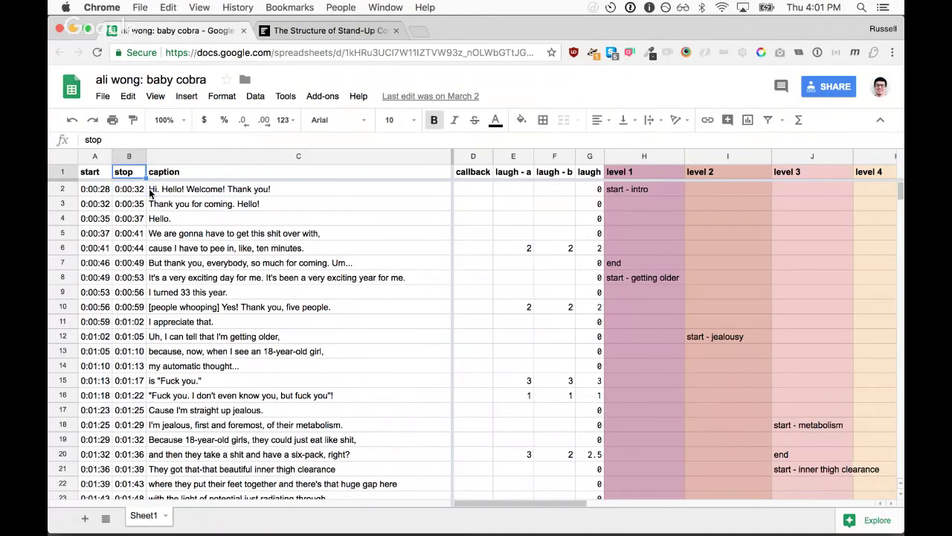
pyautogui.press('Left')
pyautogui.press('Down')
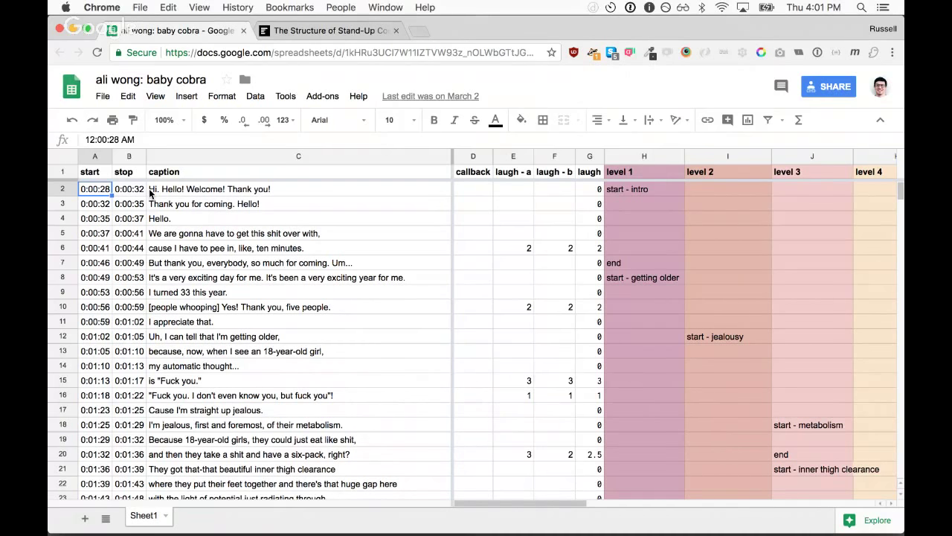
pyautogui.press('Right')
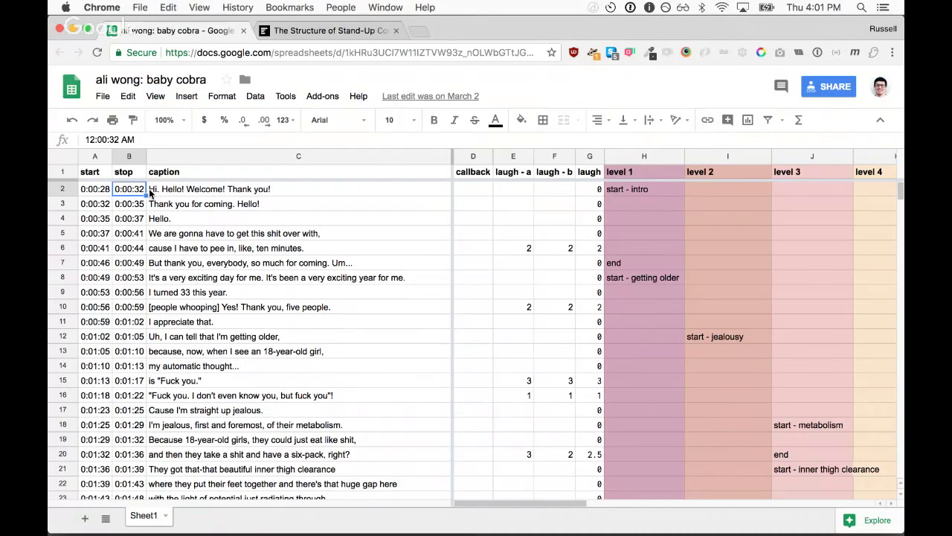
# Examine the callback header, the laugh - a score in row 6, and the level 1 to level 5 columns.
pyautogui.click(474, 174)
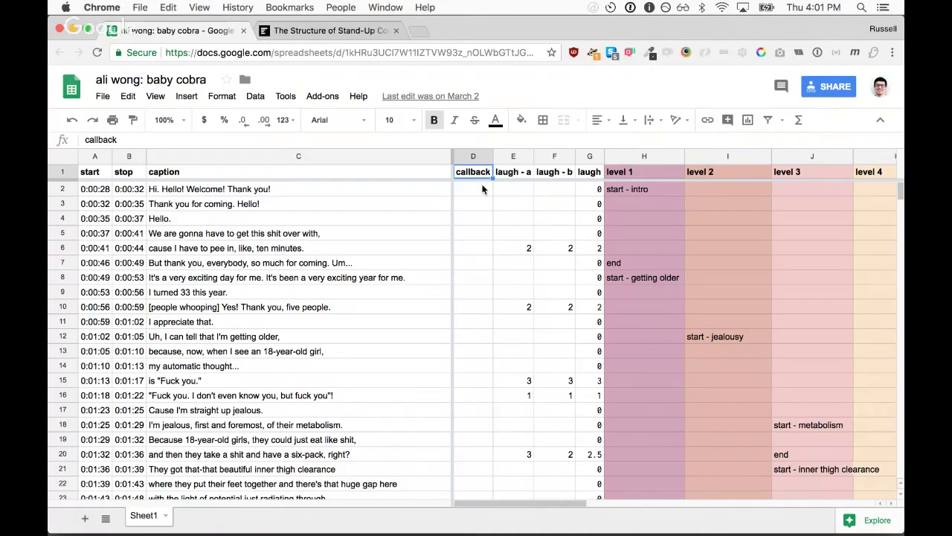
pyautogui.click(524, 248)
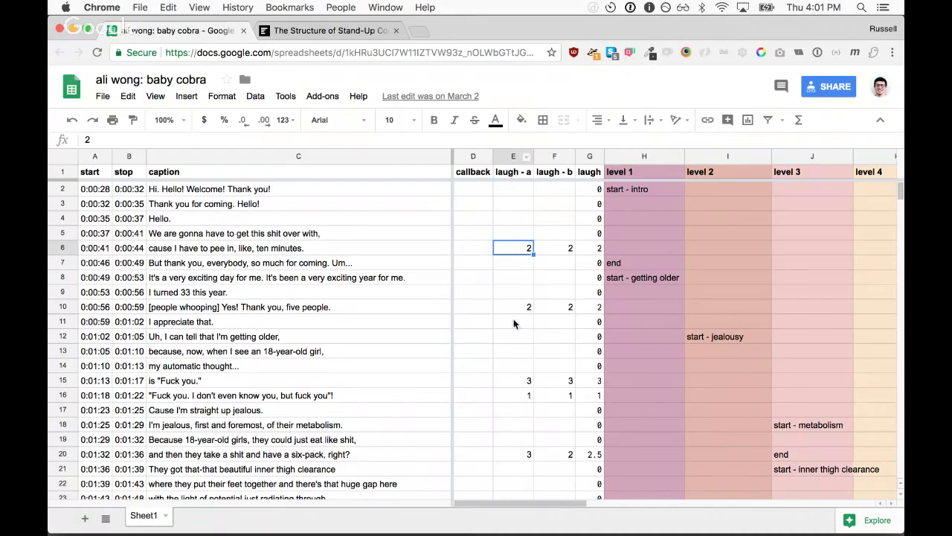
pyautogui.click(644, 196)
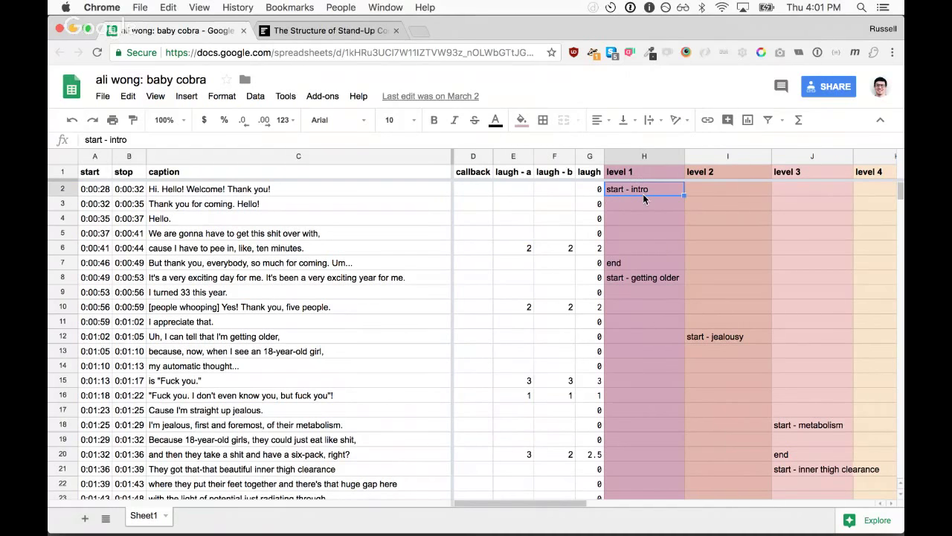
pyautogui.hscroll(3, 644, 198)
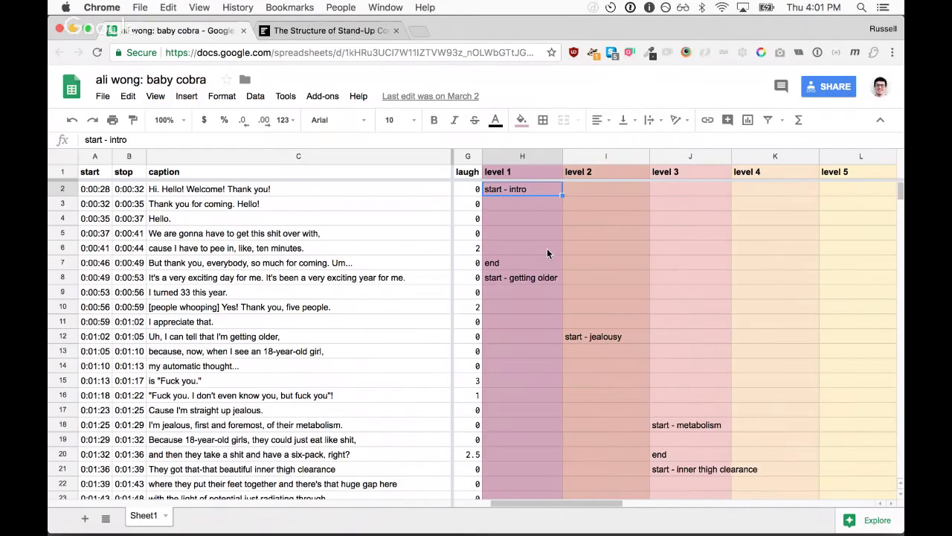
# Look through the captions and their level start and end markers down to the caption in row 525.
pyautogui.scroll(-1, 547, 252)
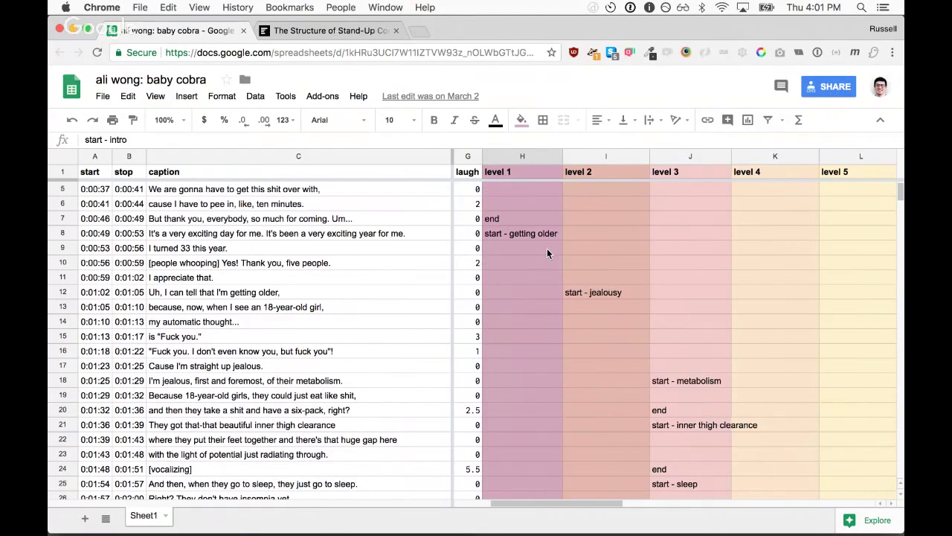
pyautogui.scroll(-9, 546, 253)
pyautogui.scroll(-18, 547, 253)
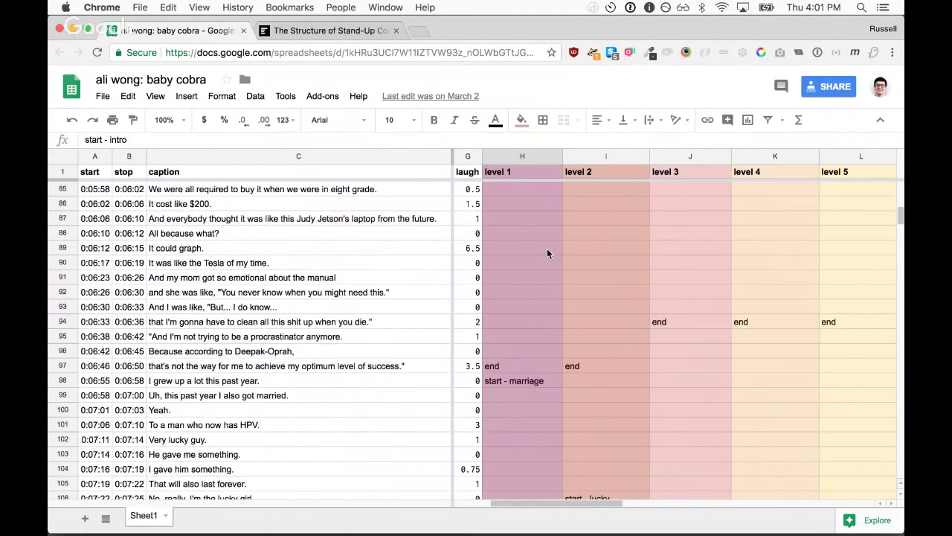
pyautogui.scroll(-20, 546, 253)
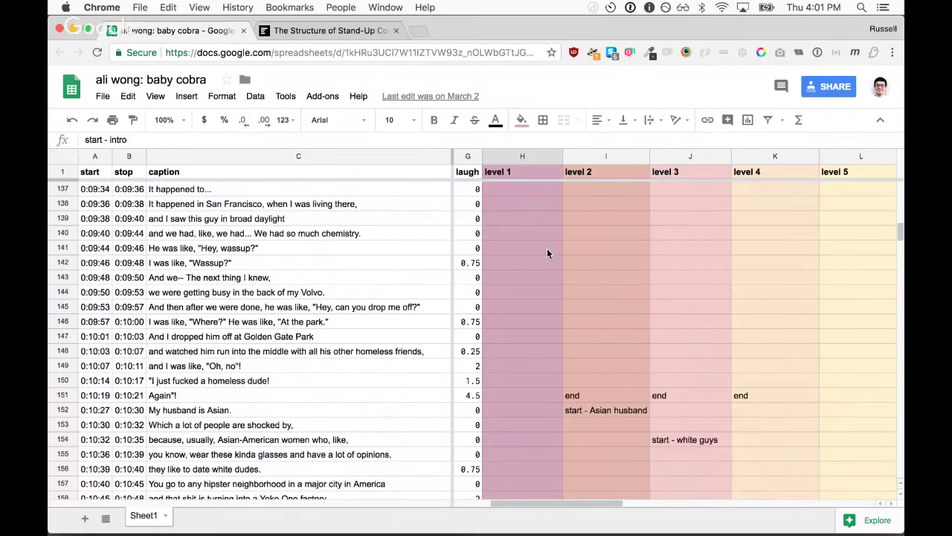
pyautogui.scroll(-20, 547, 253)
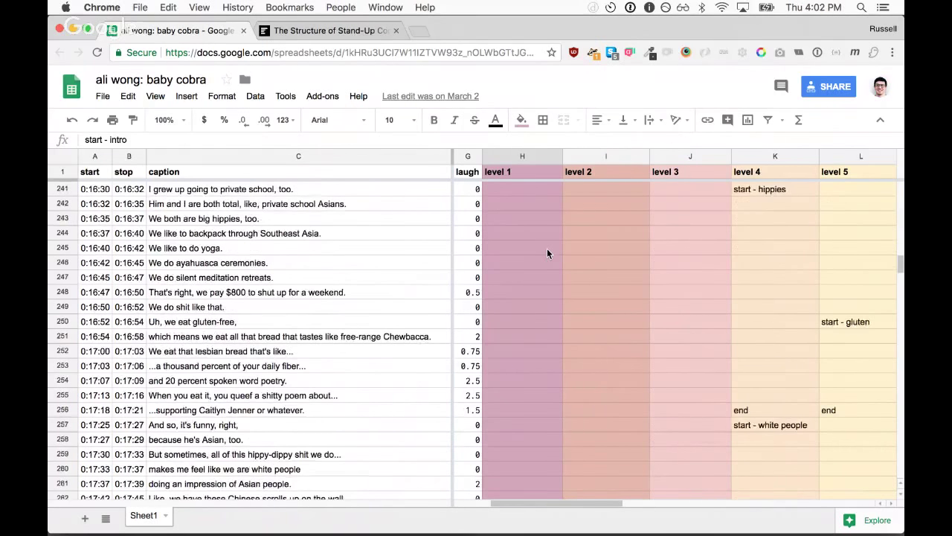
pyautogui.scroll(-20, 546, 253)
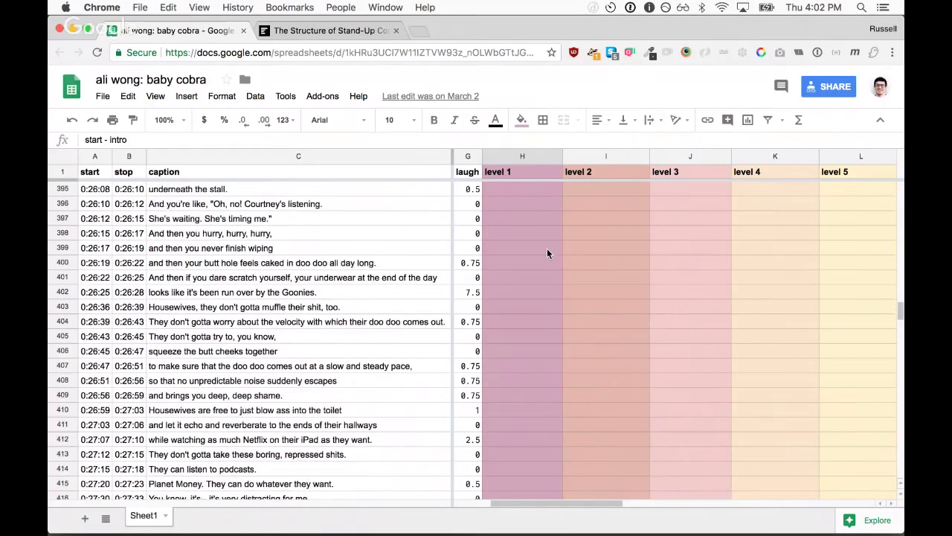
pyautogui.scroll(-20, 547, 253)
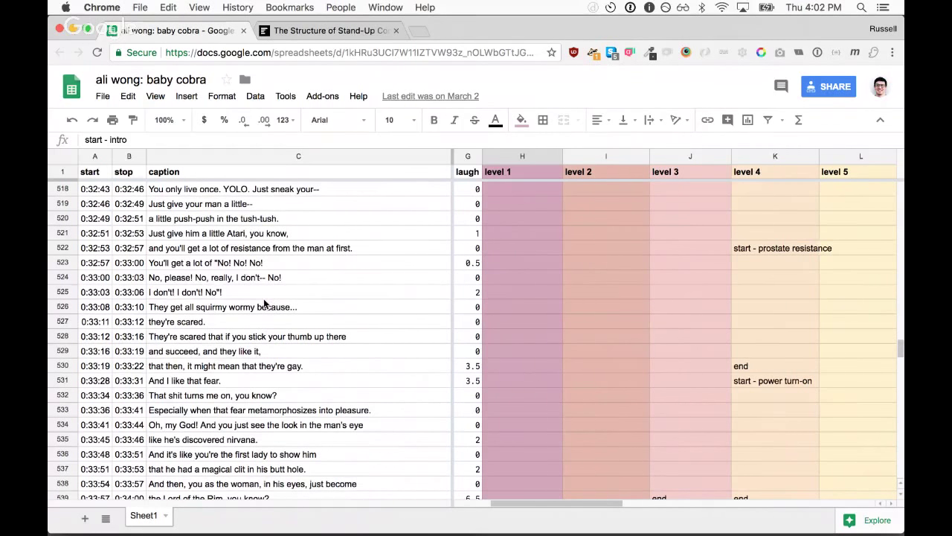
pyautogui.click(263, 295)
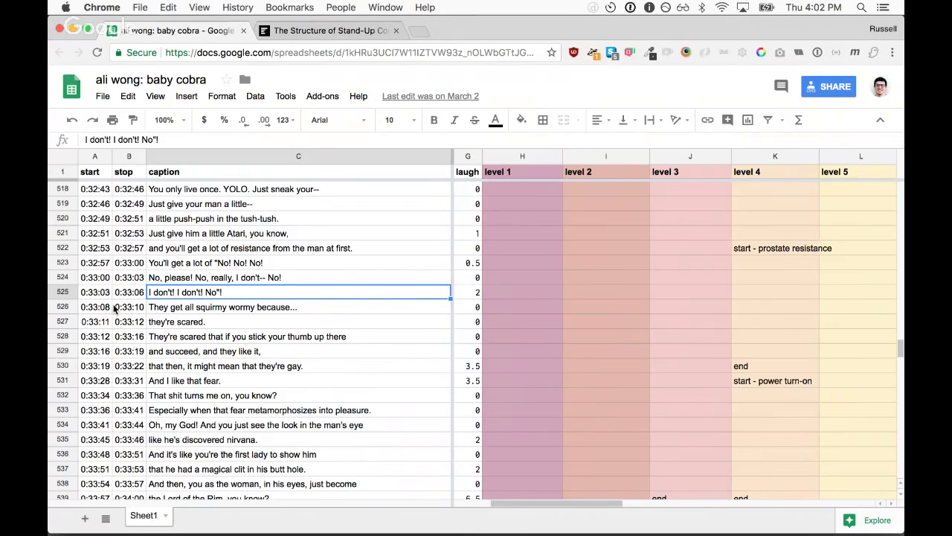
# Review the annotated captions back up from row 525 to the first rows of the sheet.
pyautogui.scroll(4, 237, 343)
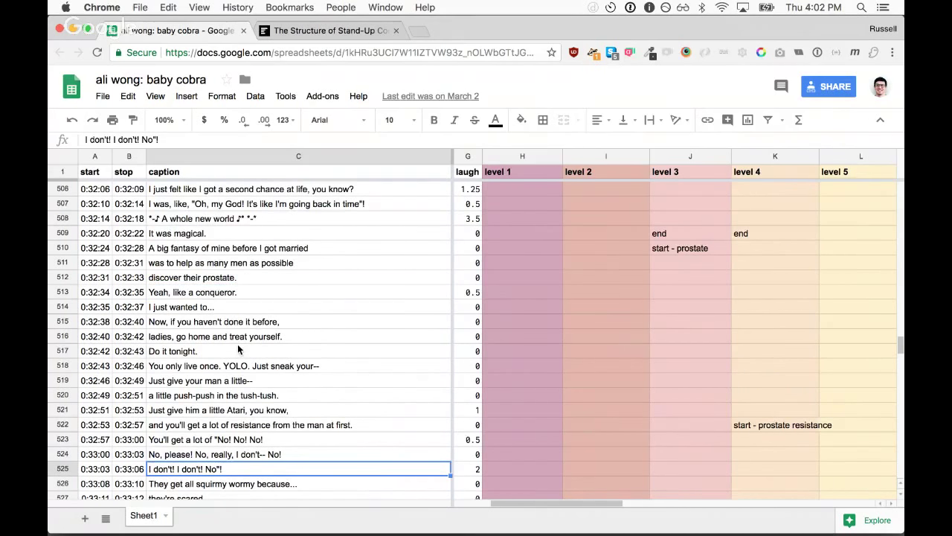
pyautogui.scroll(15, 237, 344)
pyautogui.scroll(20, 237, 343)
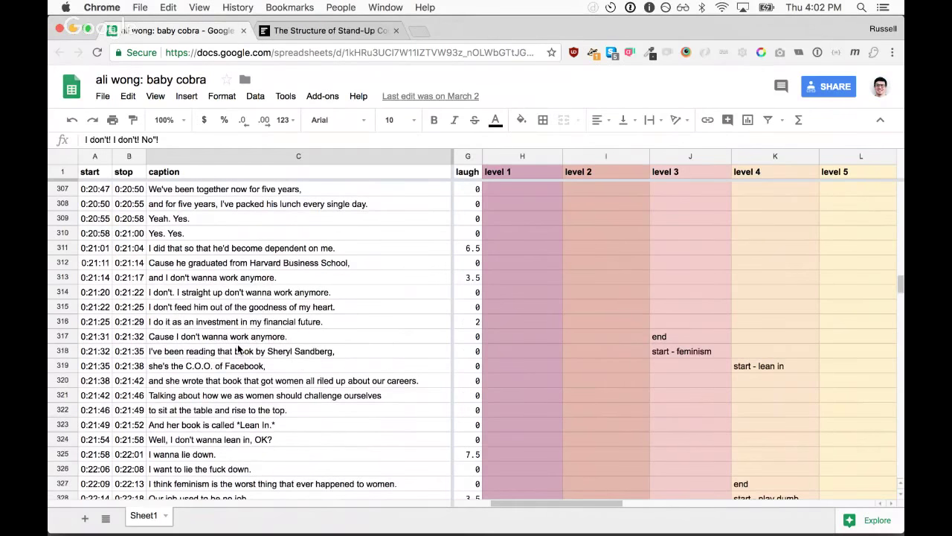
pyautogui.scroll(20, 238, 348)
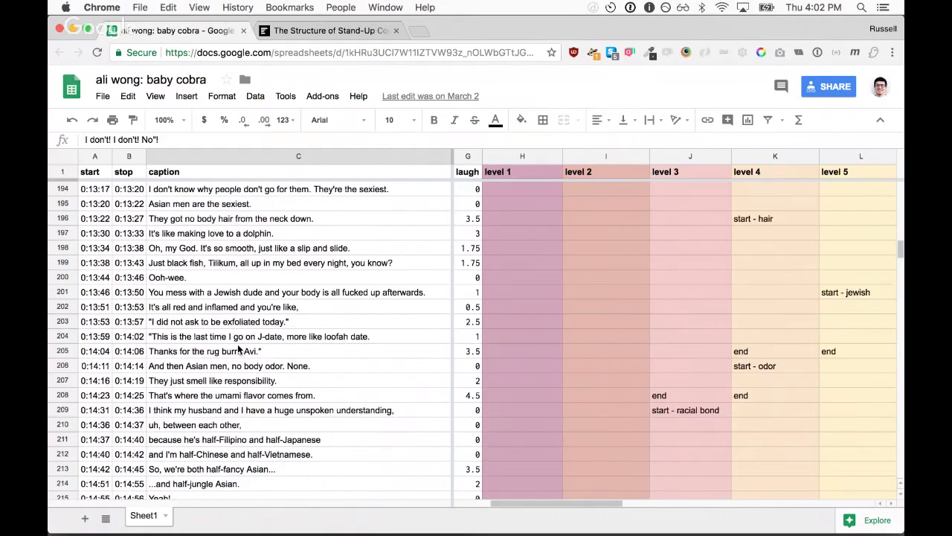
pyautogui.scroll(2, 238, 349)
pyautogui.scroll(20, 238, 348)
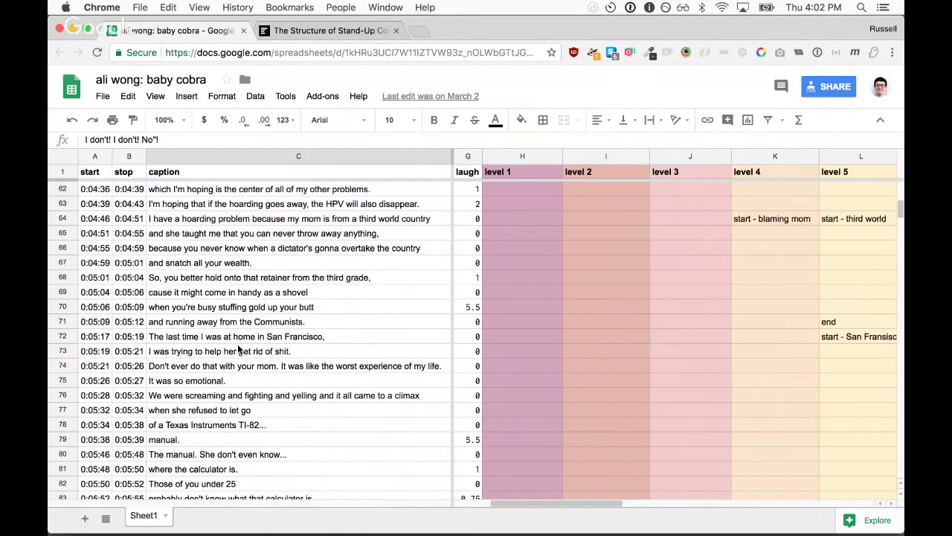
pyautogui.scroll(15, 238, 347)
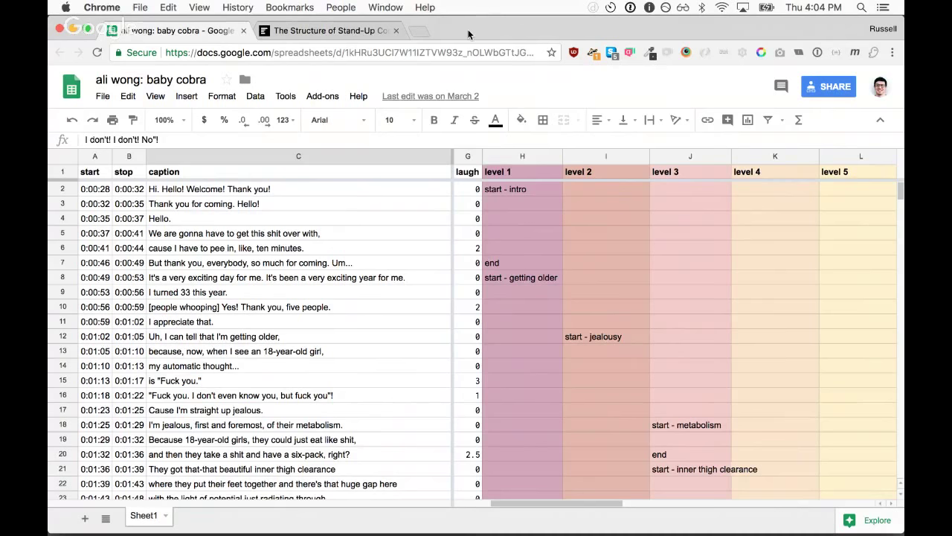
# Switch to Finder, enlarge the process folder window, and view proto-levels.png in a quick preview before closing it.
pyautogui.press('super+Tab')
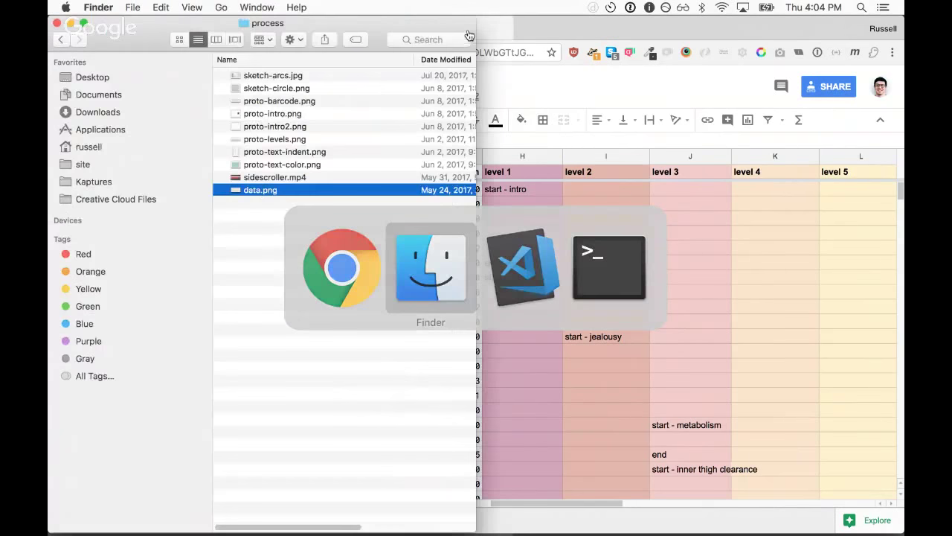
pyautogui.doubleClick(469, 34)
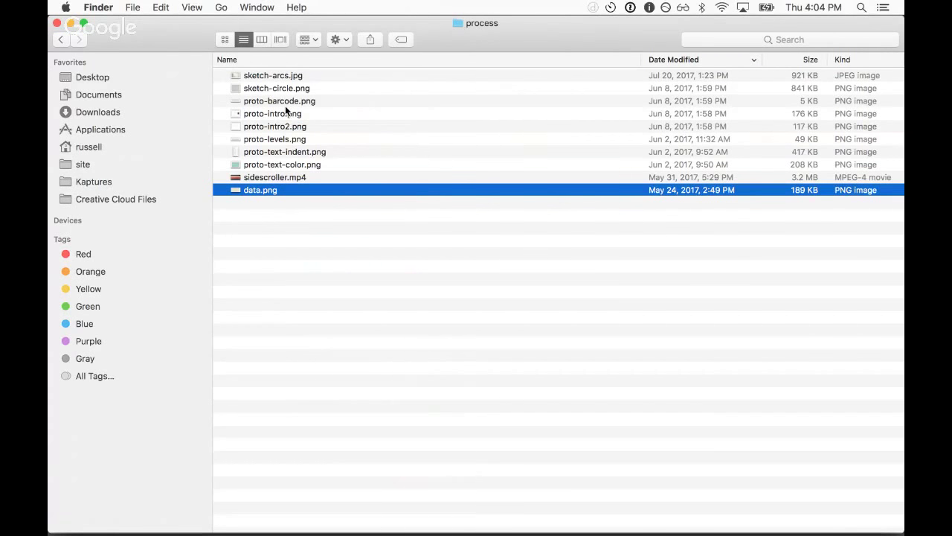
pyautogui.click(283, 139)
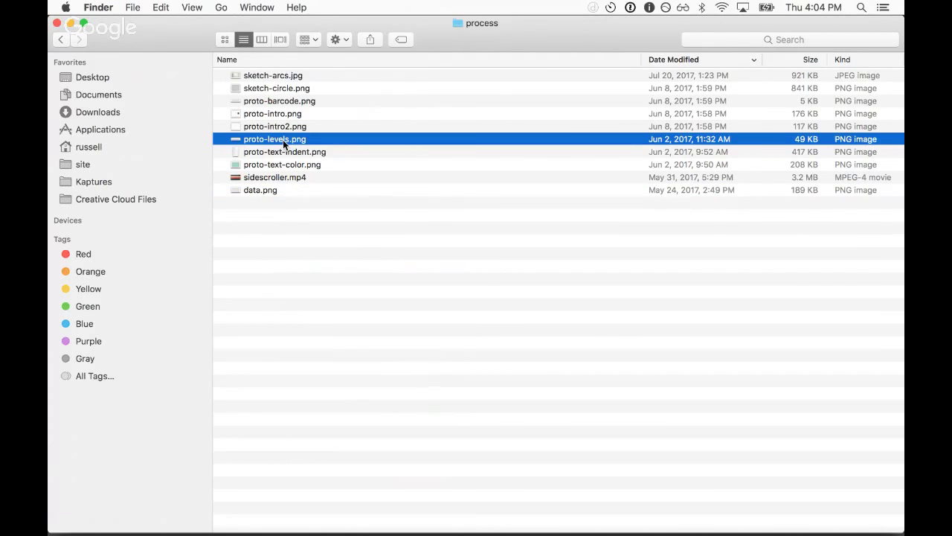
pyautogui.press('space')
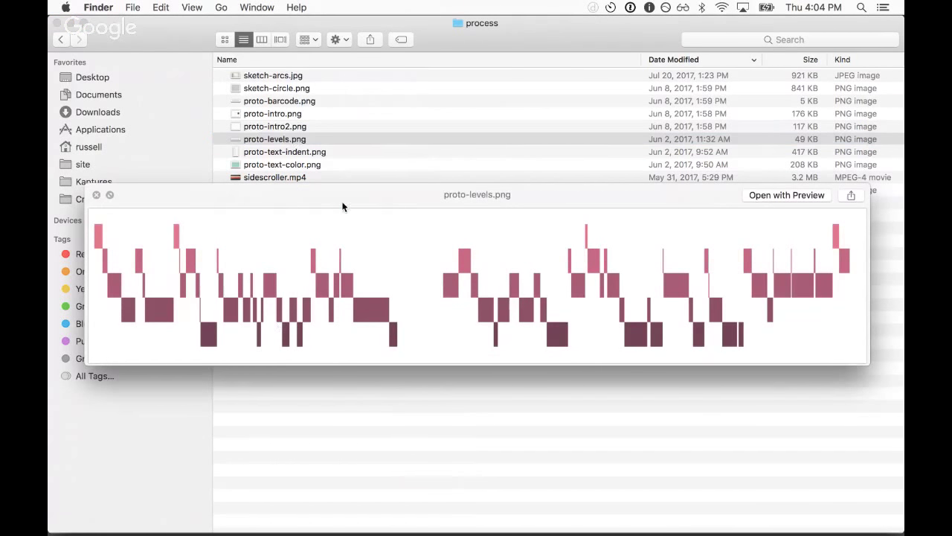
pyautogui.moveTo(344, 195); pyautogui.dragTo(342, 142)
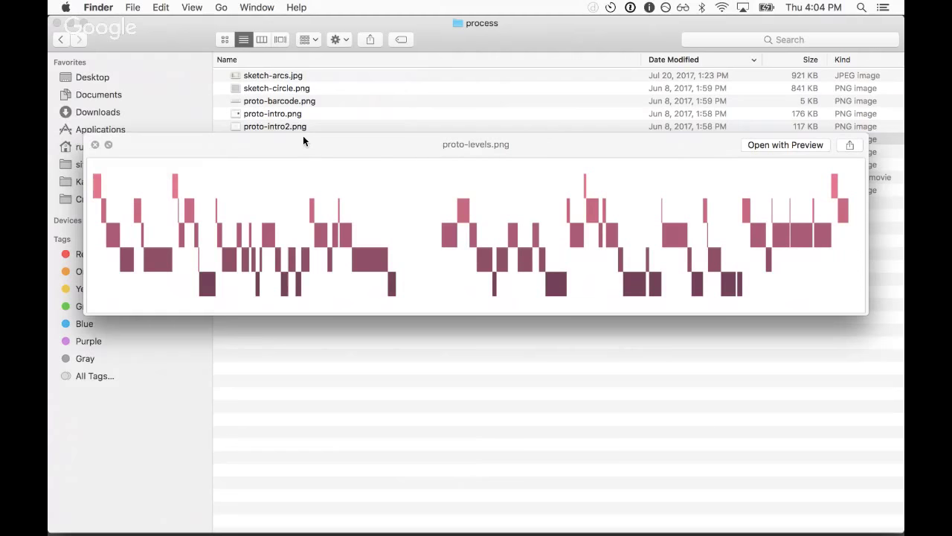
pyautogui.press('space')
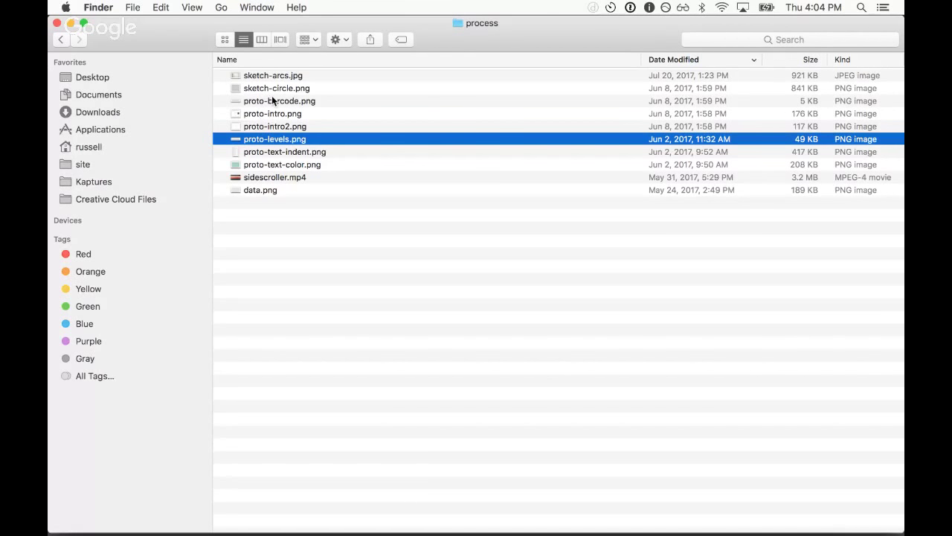
# Open a quick preview of proto-intro.png in the process folder.
pyautogui.click(272, 100)
pyautogui.click(276, 139)
pyautogui.press('Down')
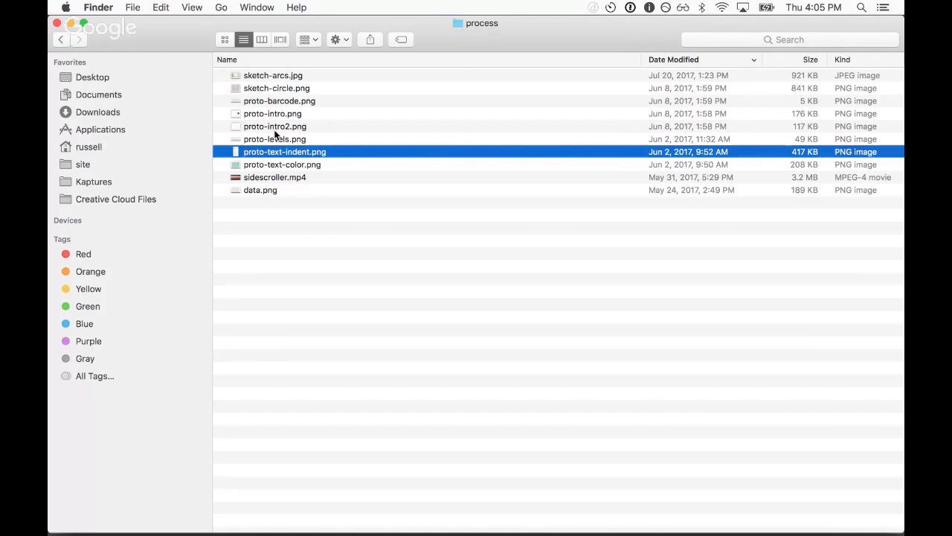
pyautogui.click(290, 113)
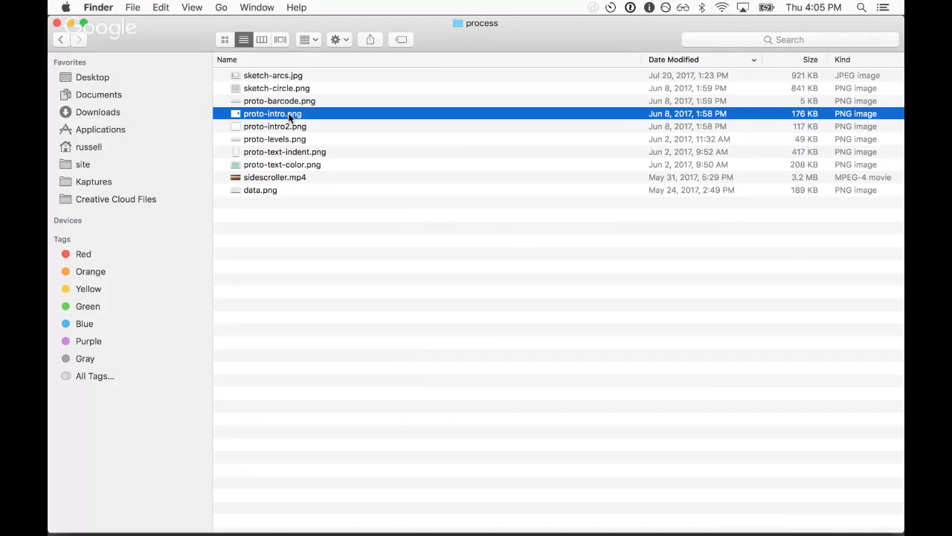
pyautogui.press('space')
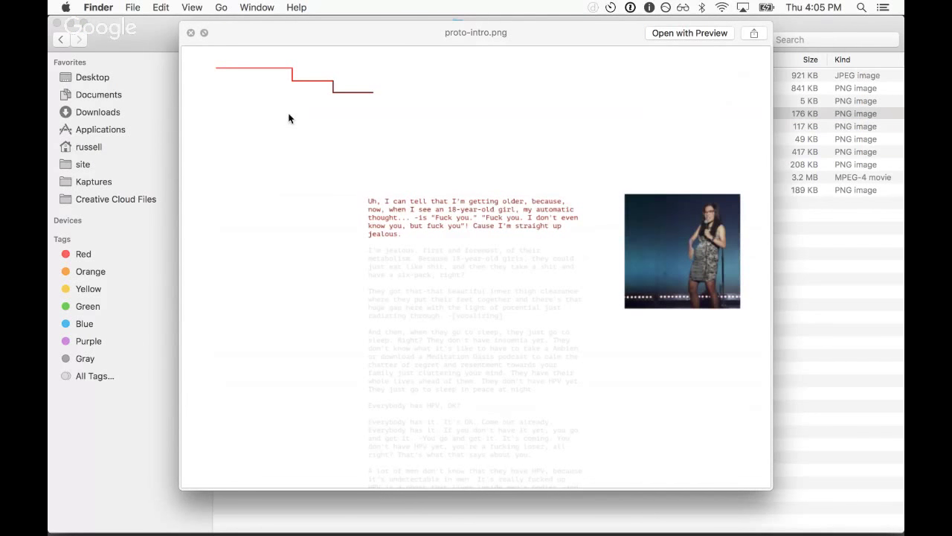